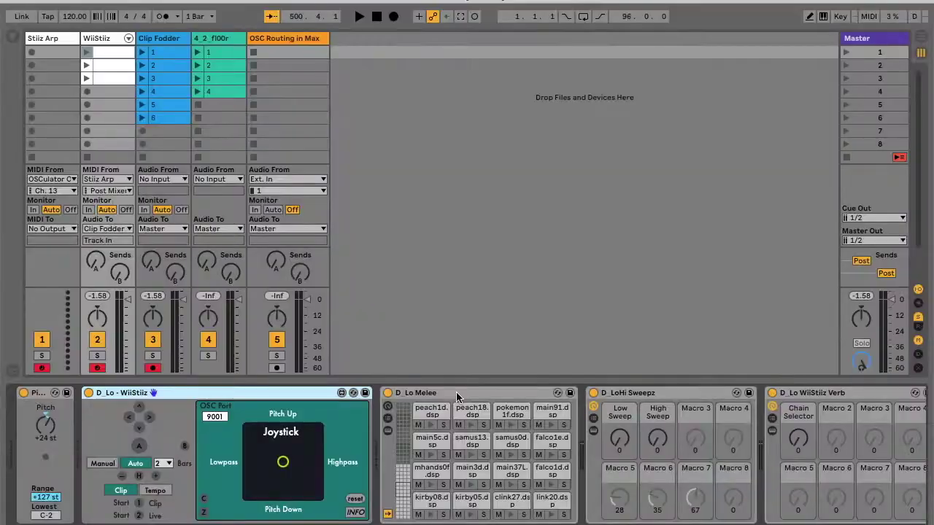
Turn Bluetooth on and open the WiiStiiz OSCulator file from the WiiStiiz Project folder.
click(456, 393)
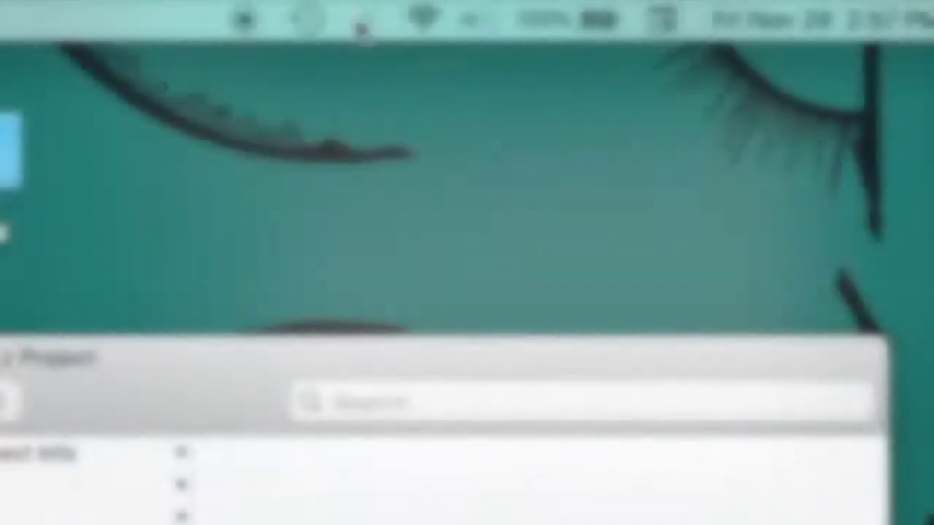
click(615, 8)
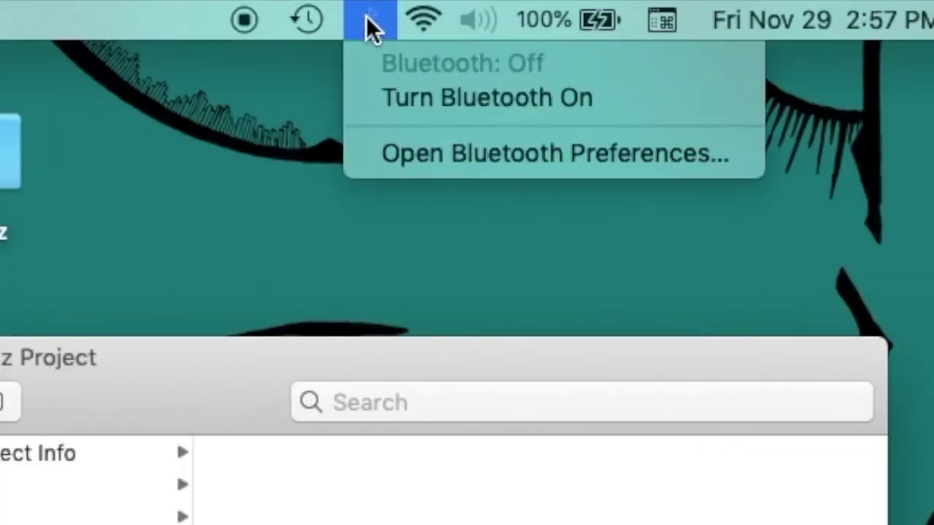
click(413, 98)
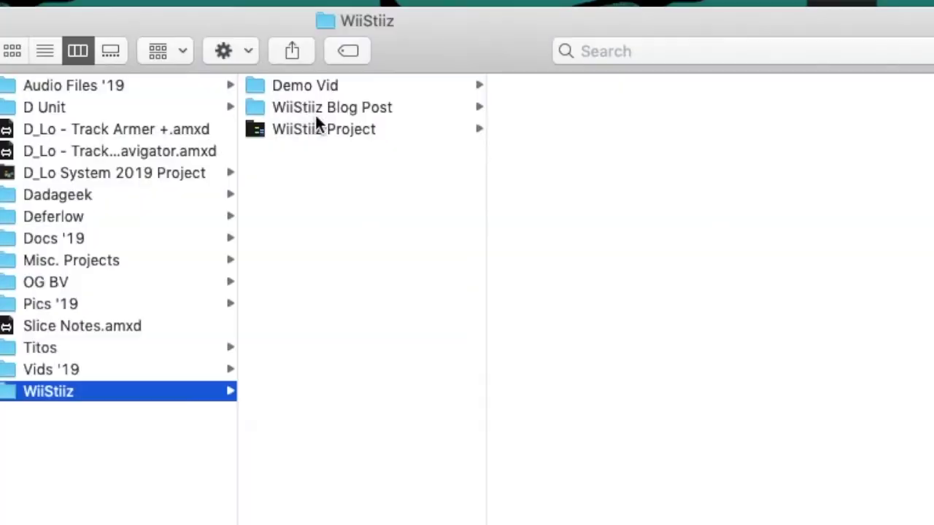
click(407, 182)
key(Right)
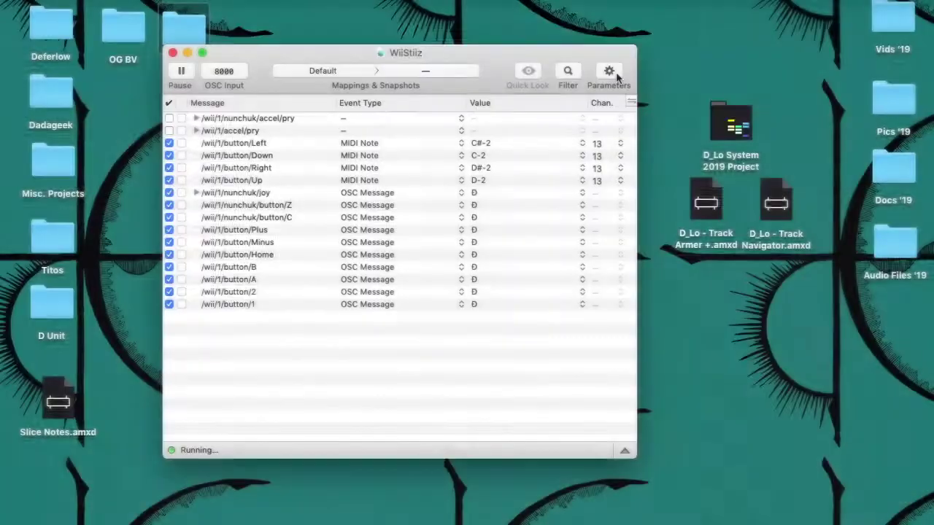
Review the OSCulator parameters and Wiimote device settings, then pair the Wiimote as device 1.
click(851, 121)
drag(389, 170, 639, 125)
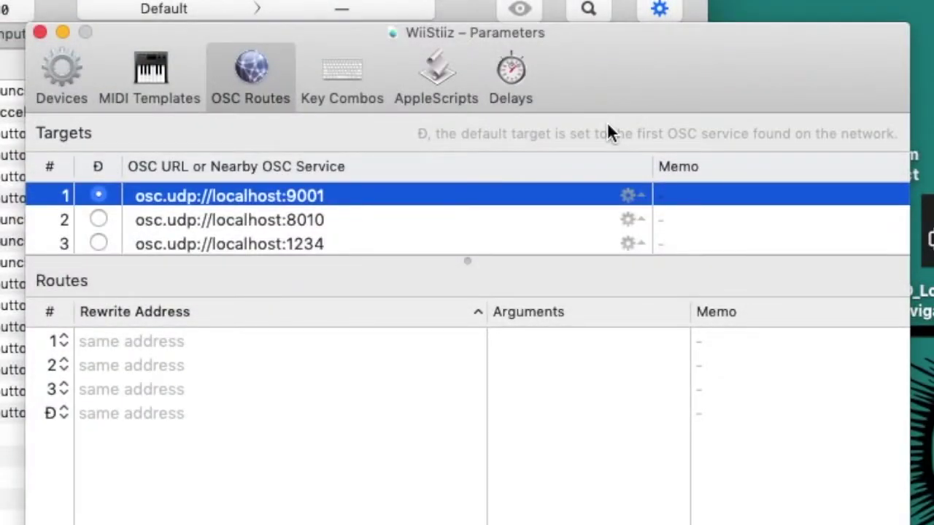
click(67, 69)
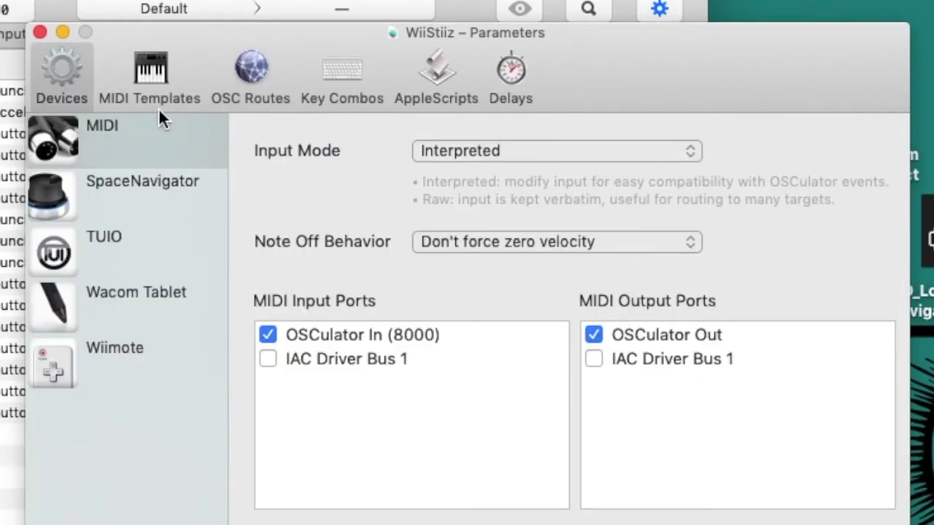
click(110, 358)
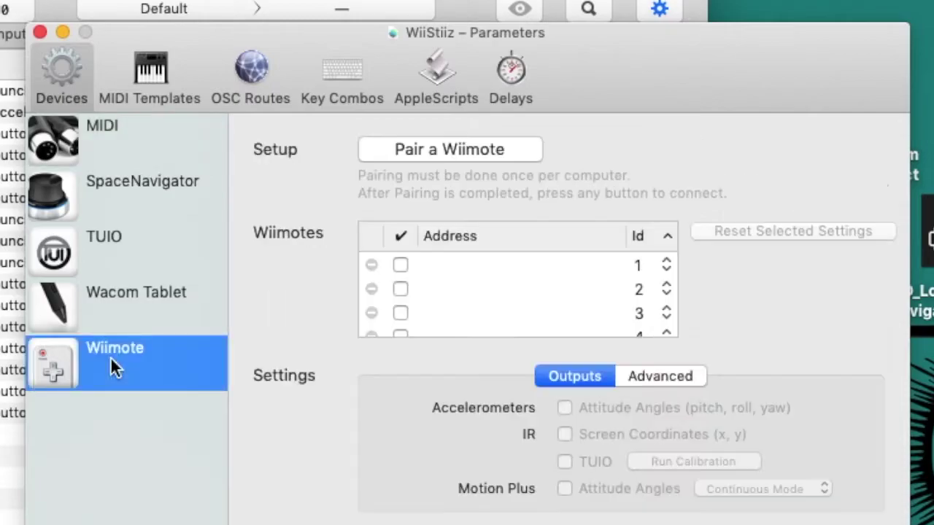
click(478, 151)
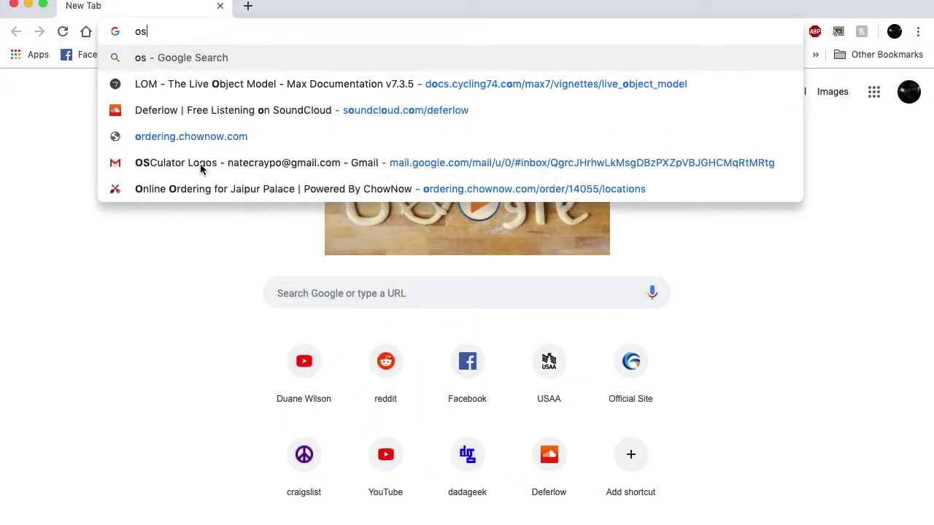
Load osculator.net, open its Quick Start Guide, then select WiiStiiz.als in Finder.
text(culator.net)
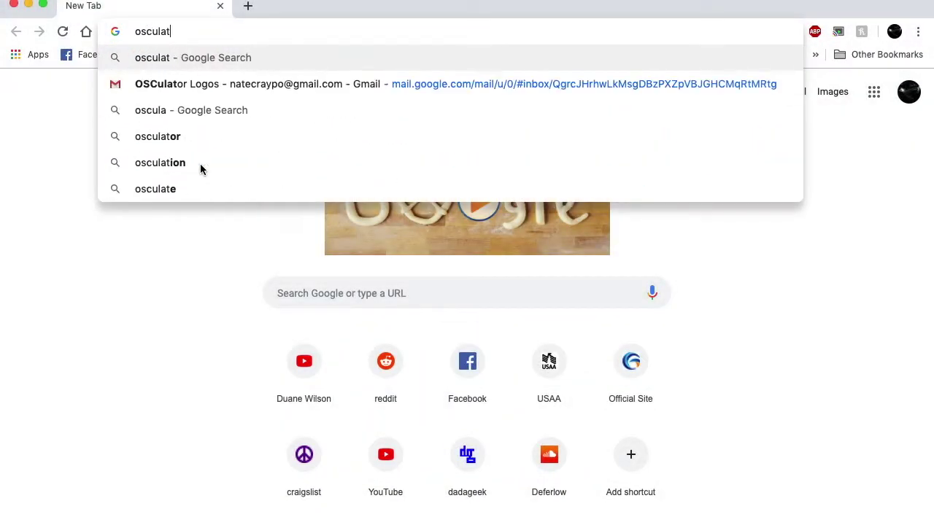
key(Return)
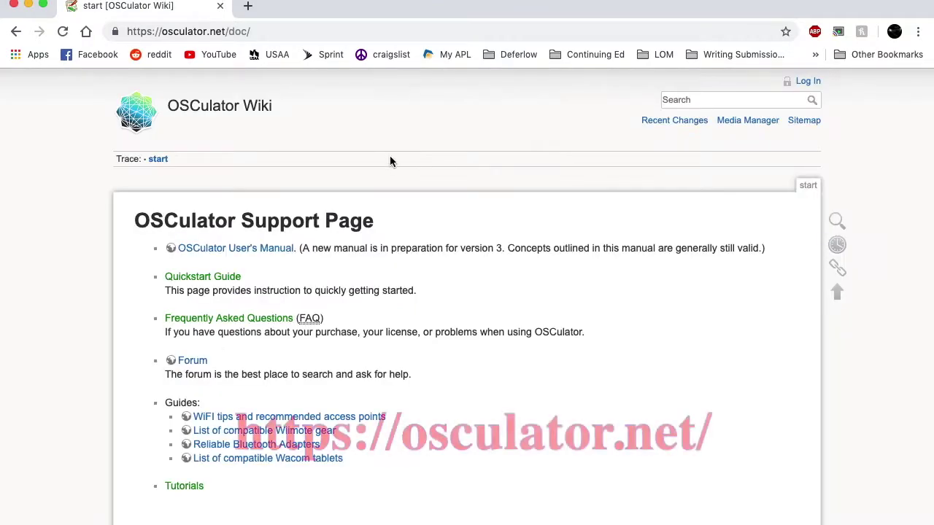
scroll(392, 160, down, 2)
click(233, 226)
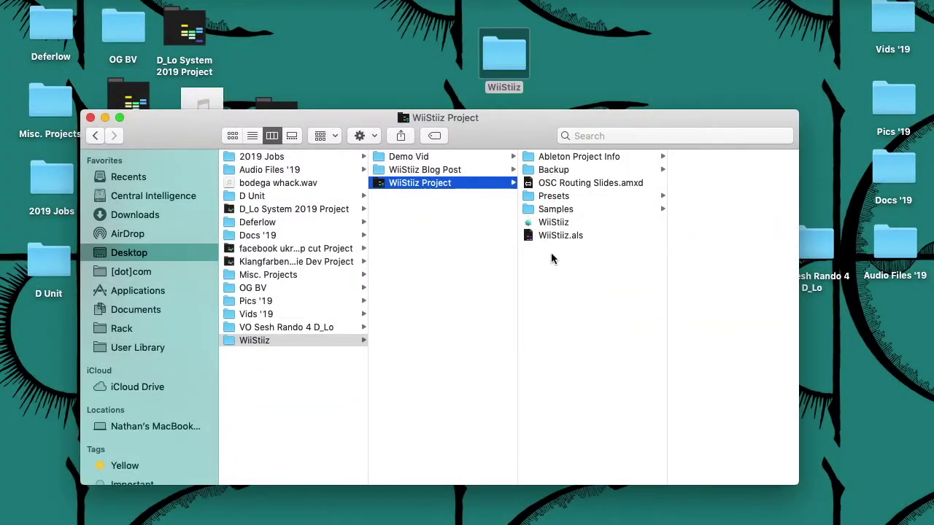
click(552, 236)
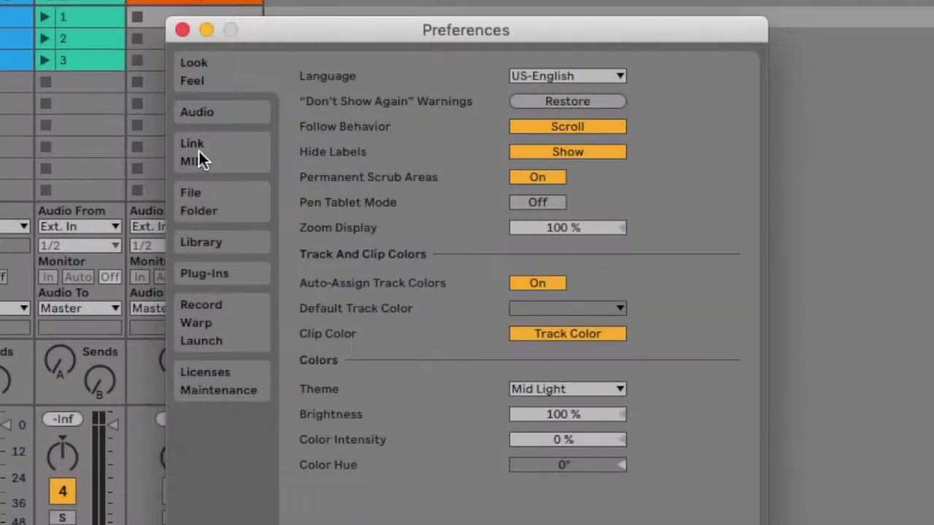
Check the MIDI Ports on Live's Link/MIDI preferences tab.
click(303, 133)
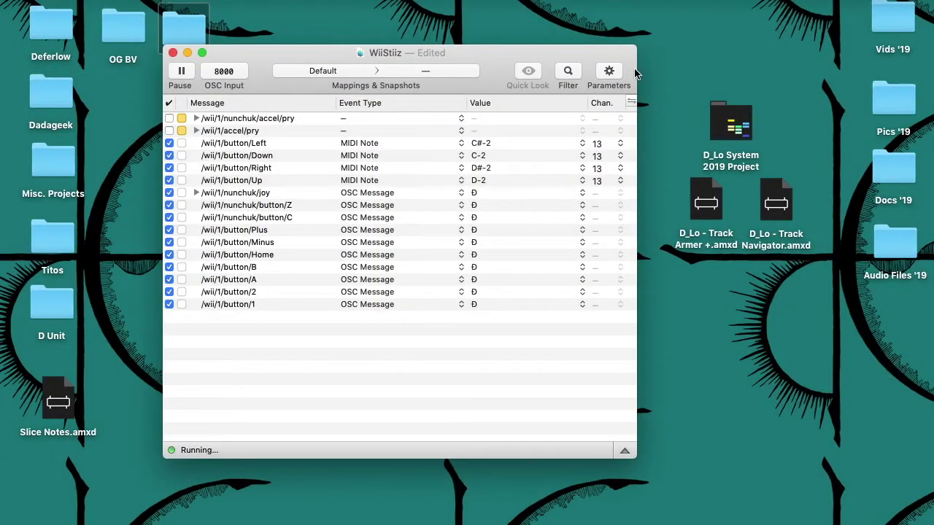
Bring up OSCulator's parameters window over the mappings and show the OSC Routes targets.
click(609, 71)
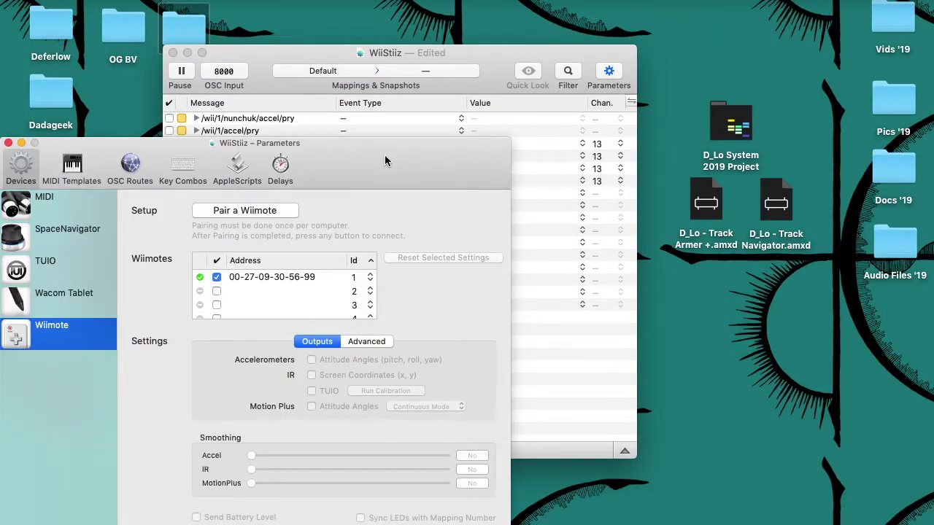
drag(385, 161, 599, 96)
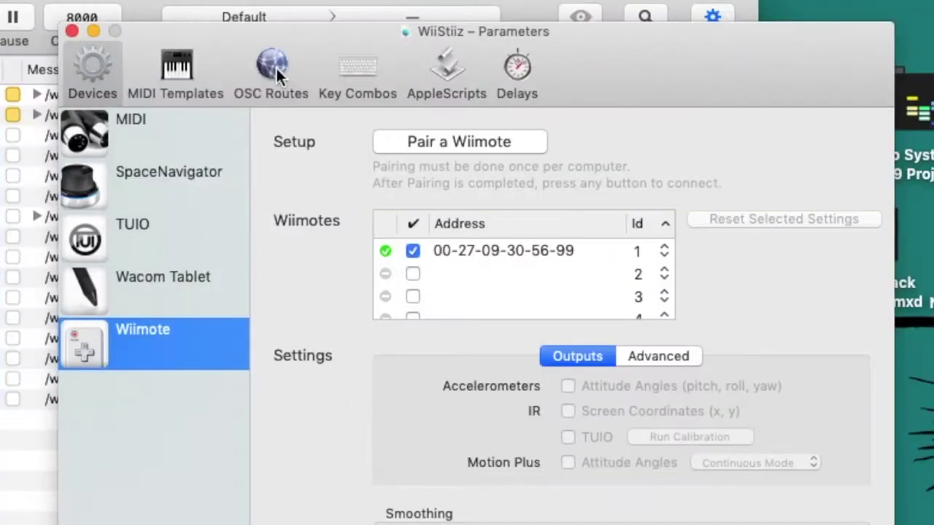
click(274, 68)
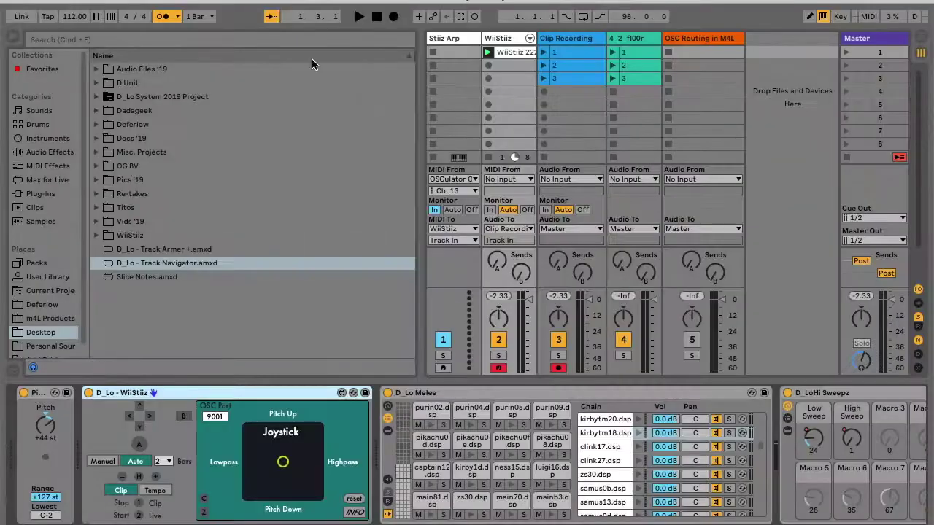
click(454, 40)
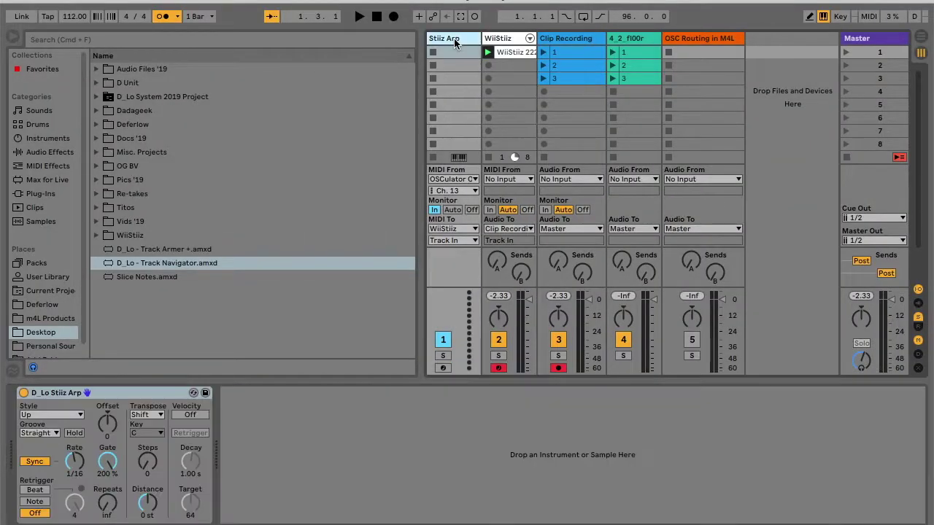
click(114, 394)
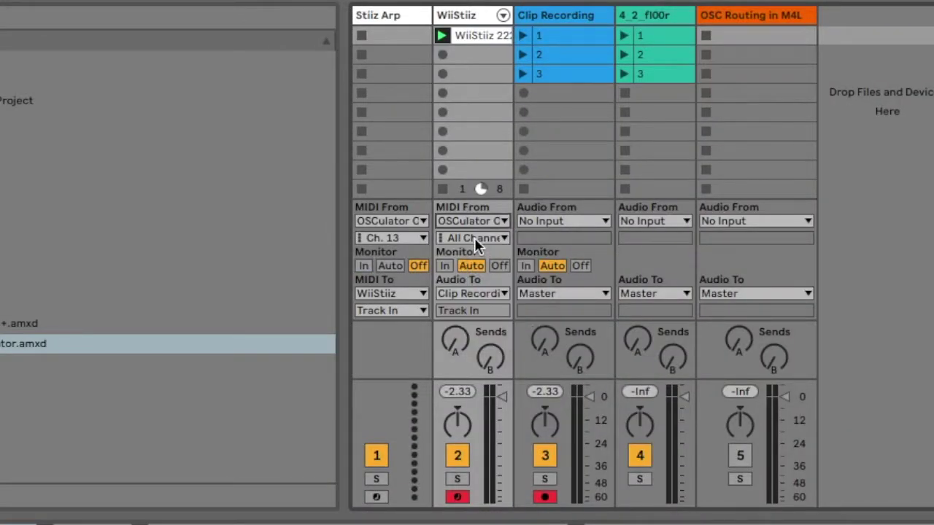
click(475, 237)
click(474, 463)
click(377, 14)
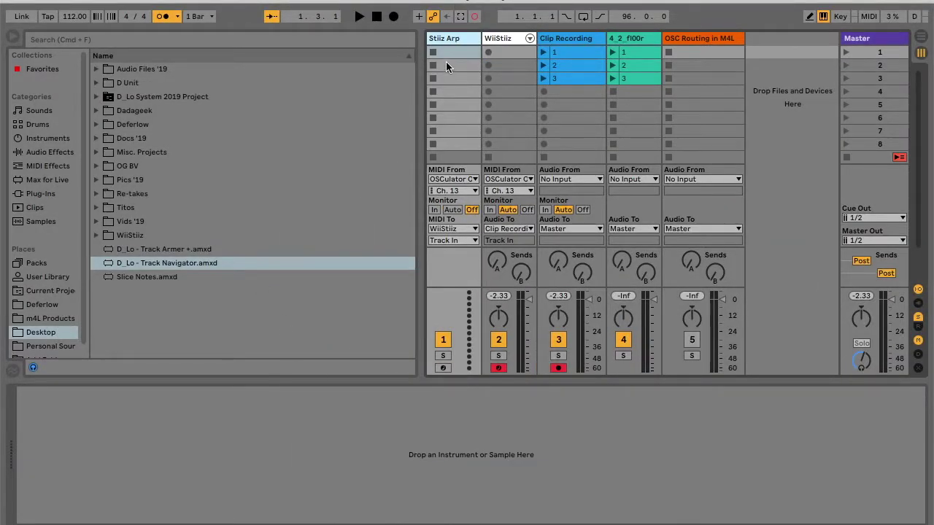
click(446, 61)
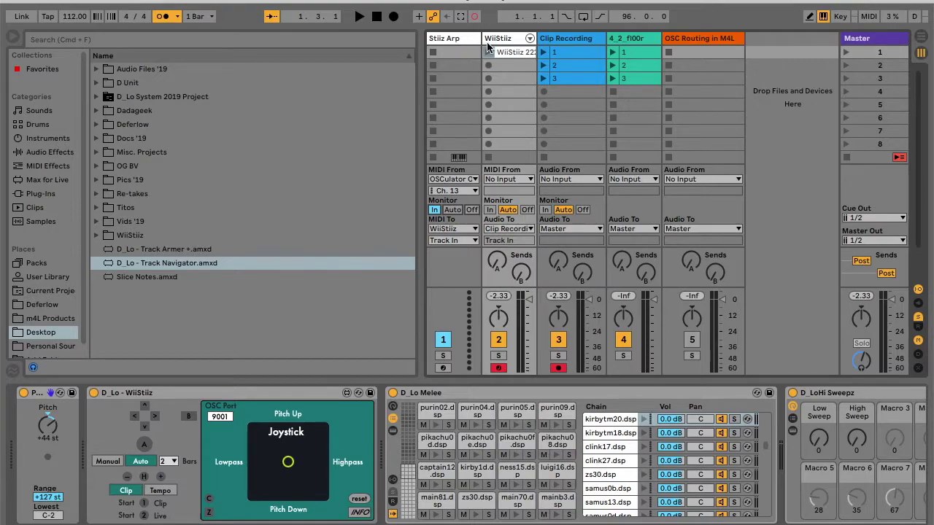
click(458, 44)
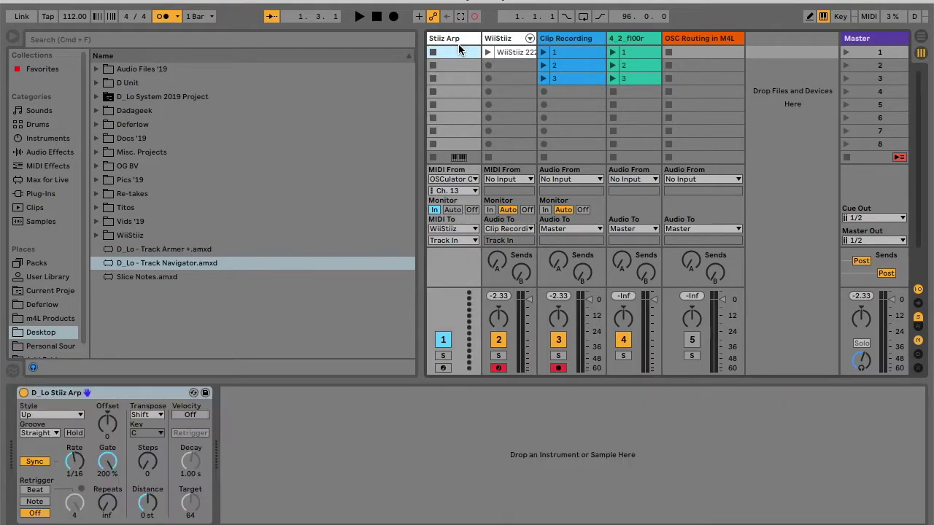
click(498, 42)
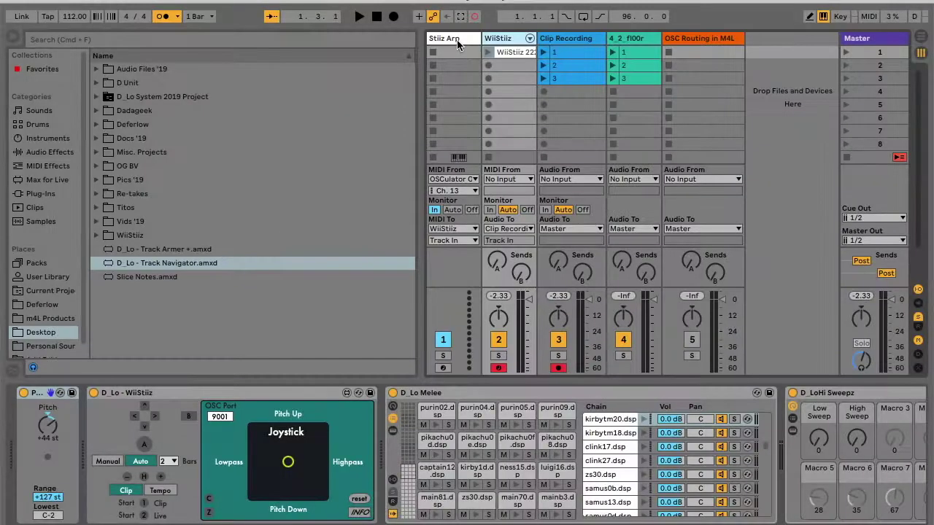
click(494, 25)
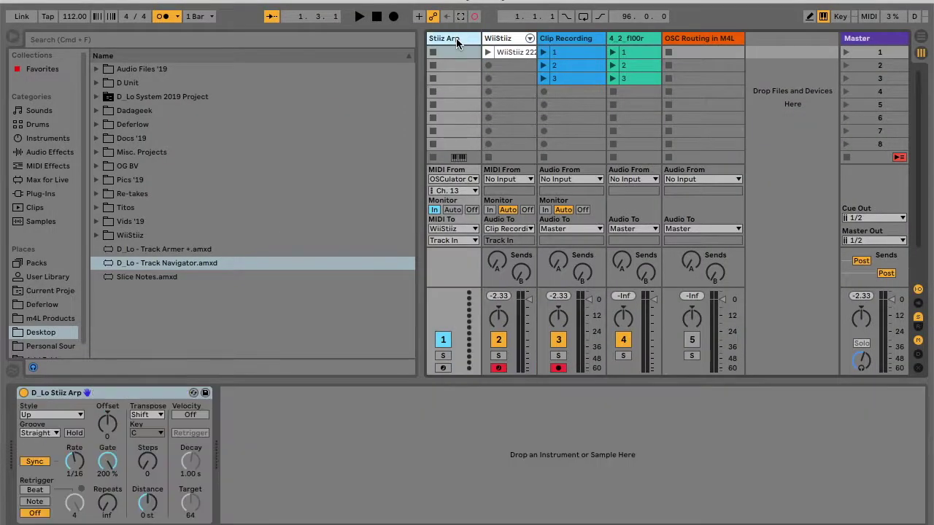
click(490, 41)
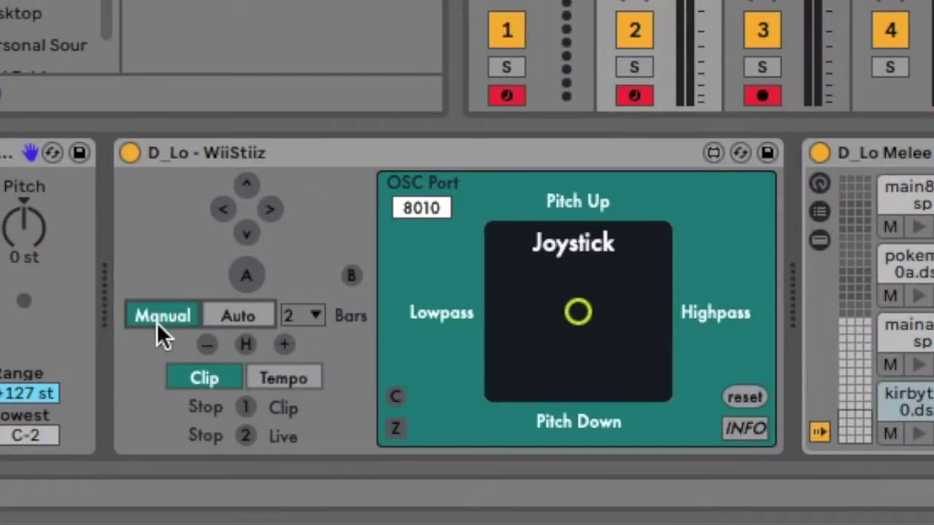
Put the WiiStiiz device in Auto mode with a Bars length of 2.
click(253, 319)
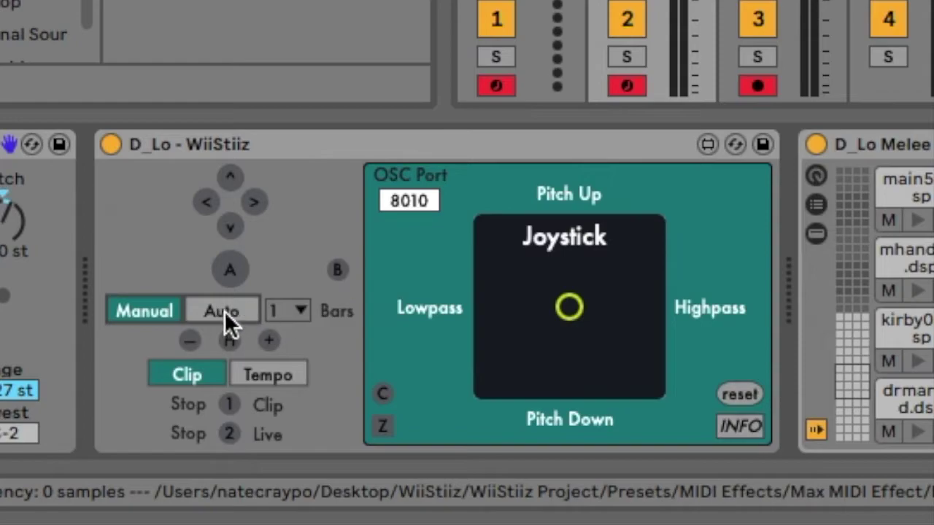
click(224, 310)
click(295, 312)
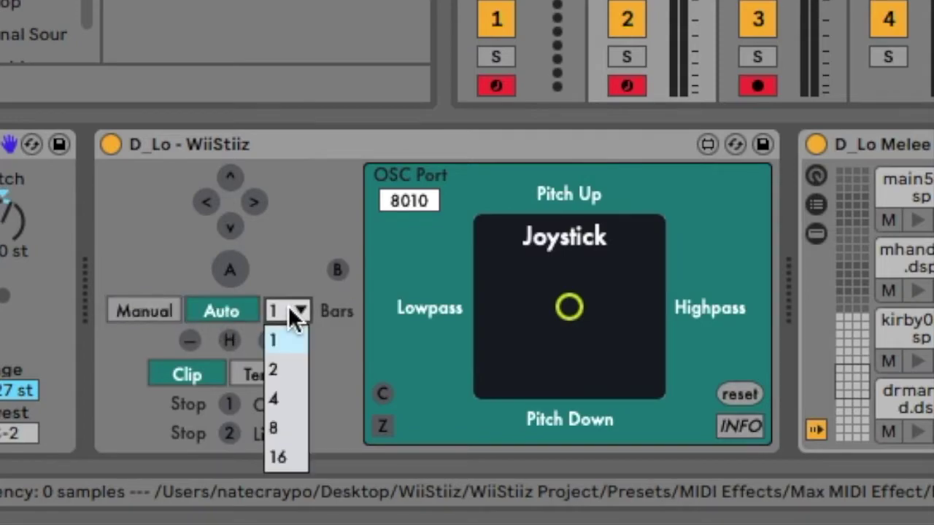
click(291, 364)
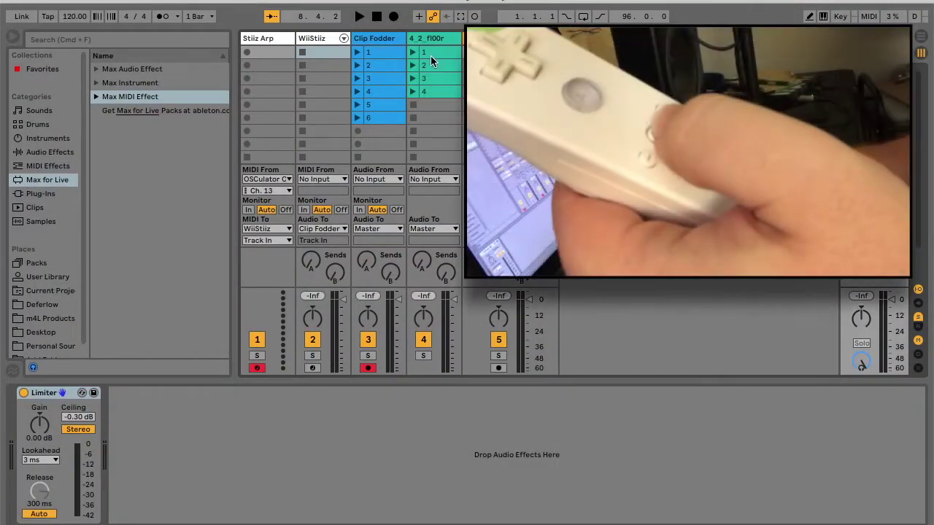
Play the drum rack with Wiimote buttons and tilt, ending with pitch at +20 st.
scroll(431, 55, down, 1)
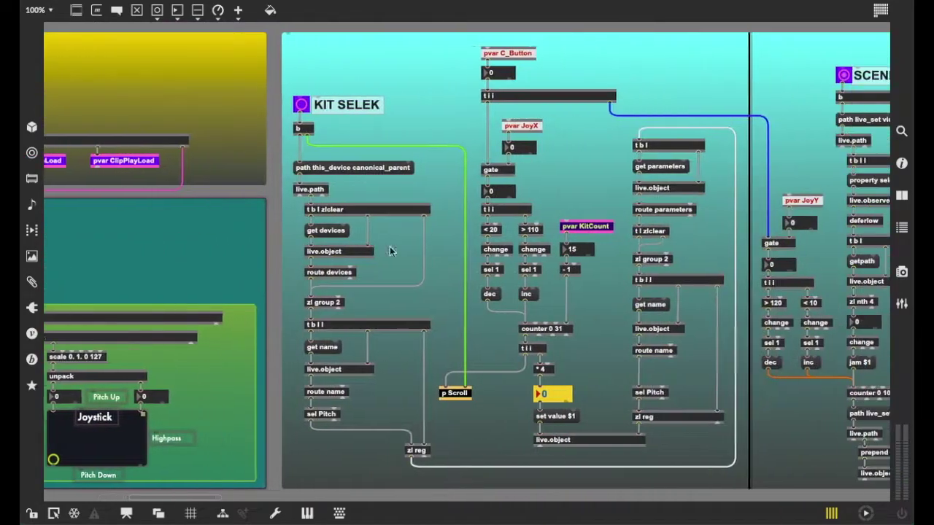
Scroll right through the WiiStiiz patch and deselect the OSC-route /wii/1 object.
scroll(516, 238, right, 20)
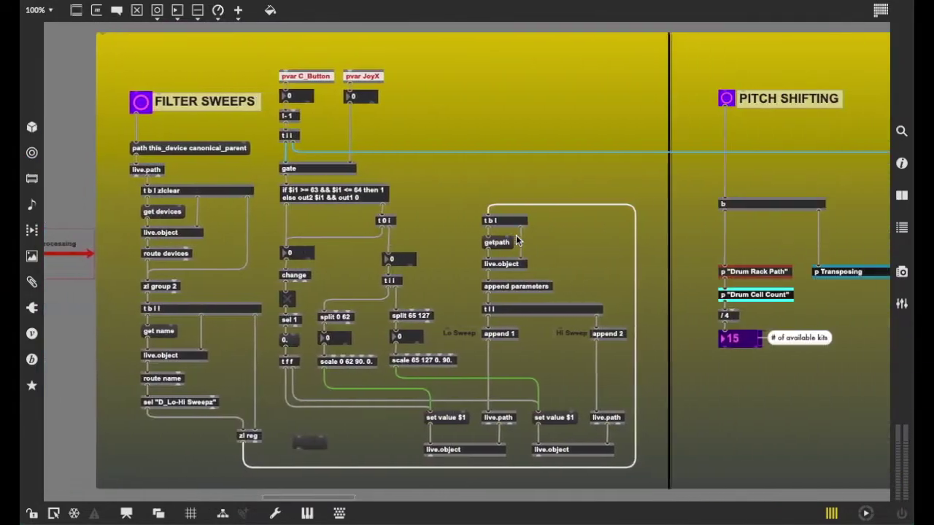
scroll(516, 239, right, 20)
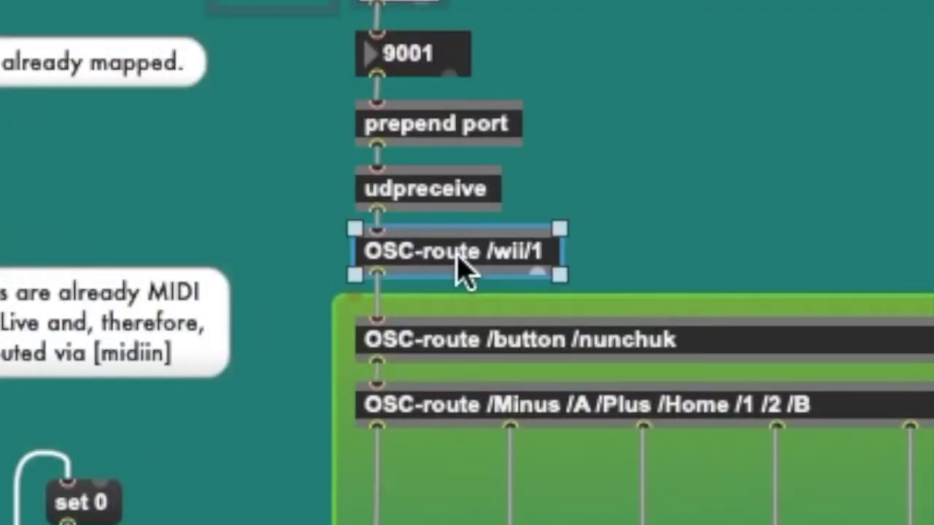
click(628, 219)
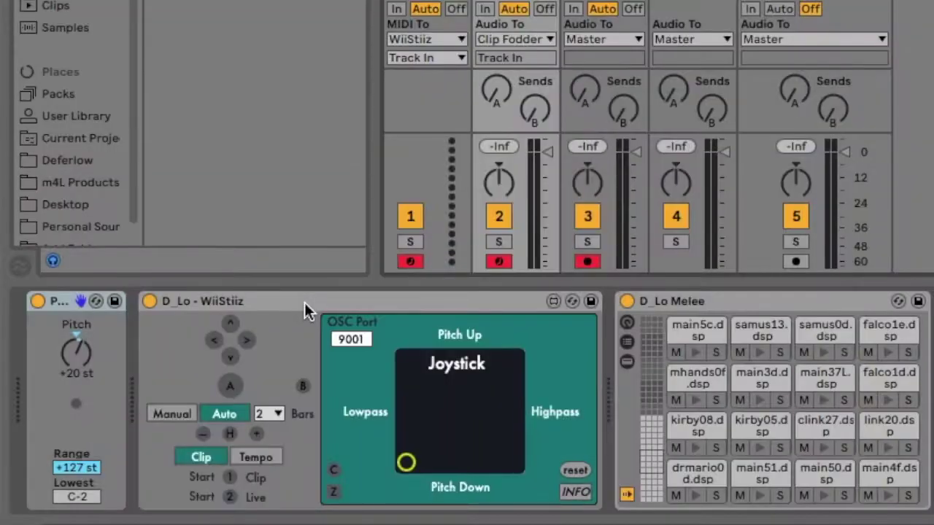
Open the Max Window console from the WiiStiiz device's context menu.
right_click(194, 393)
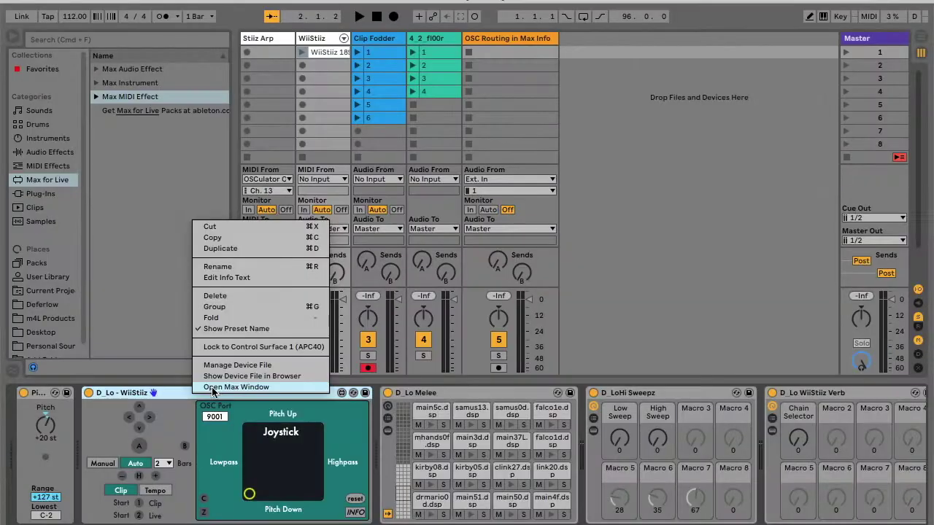
click(404, 324)
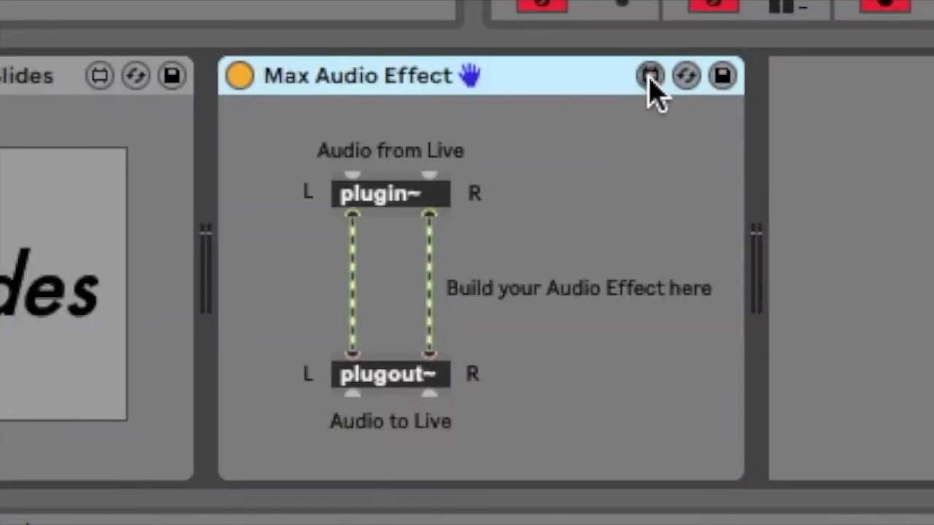
Open the blank device in the Max editor and view CNMAT Externals in the Package Manager.
click(649, 75)
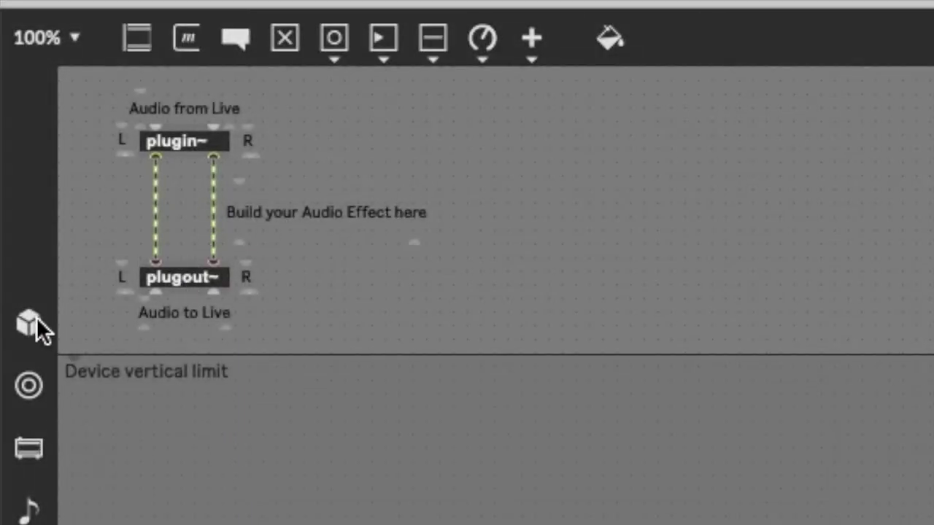
click(30, 322)
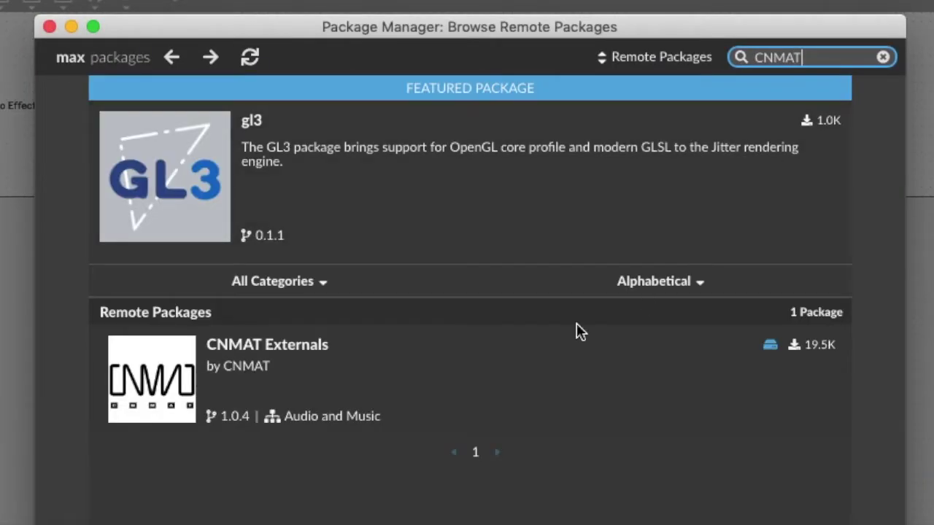
click(342, 384)
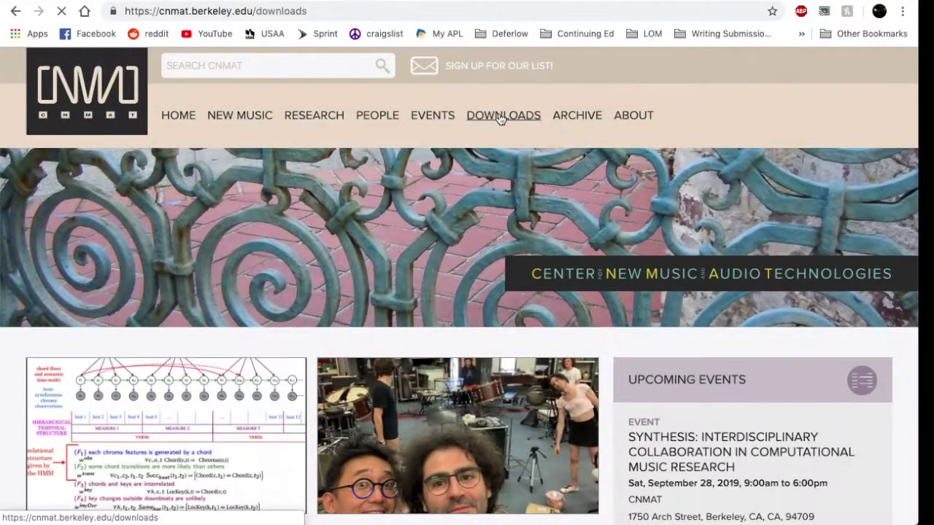
scroll(312, 267, down, 5)
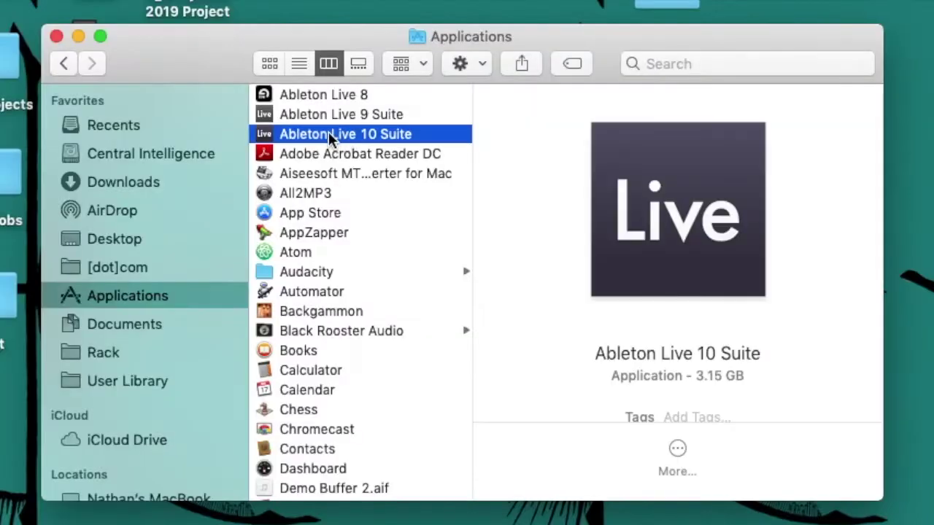
Show the Ableton Live 10 Suite package contents and browse into Contents > App-Resources.
right_click(332, 134)
click(385, 163)
click(462, 114)
click(517, 114)
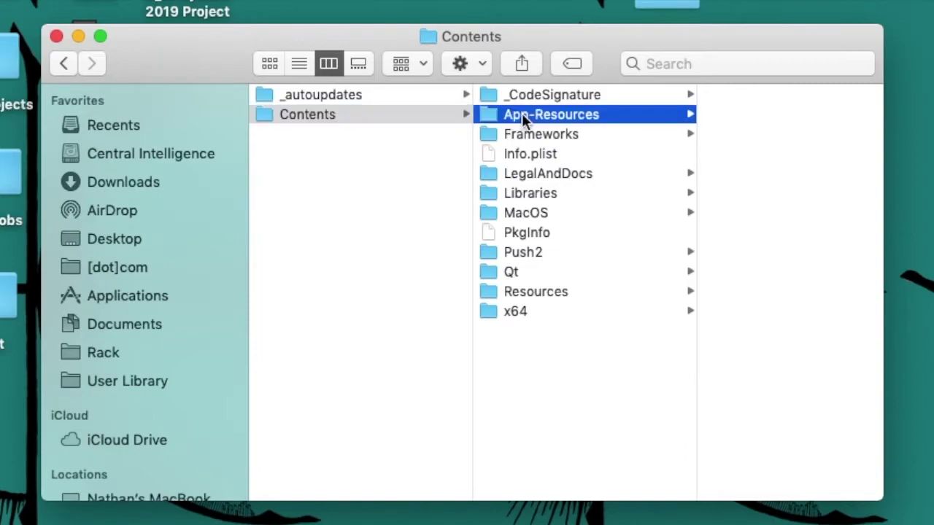